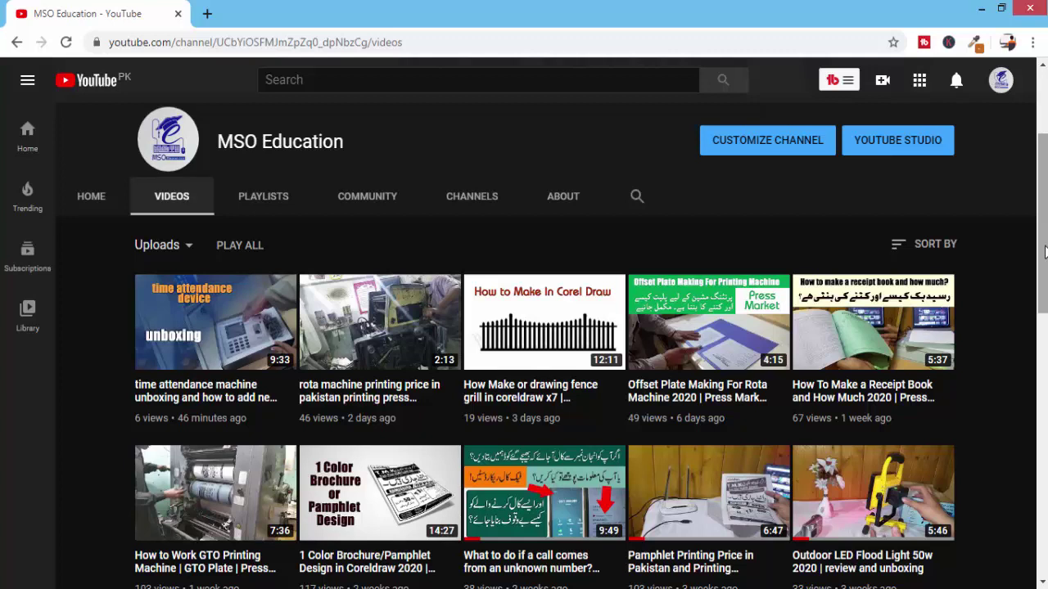
Open YouTube Studio for the channel from its videos page
scroll(998, 208, "up", 1)
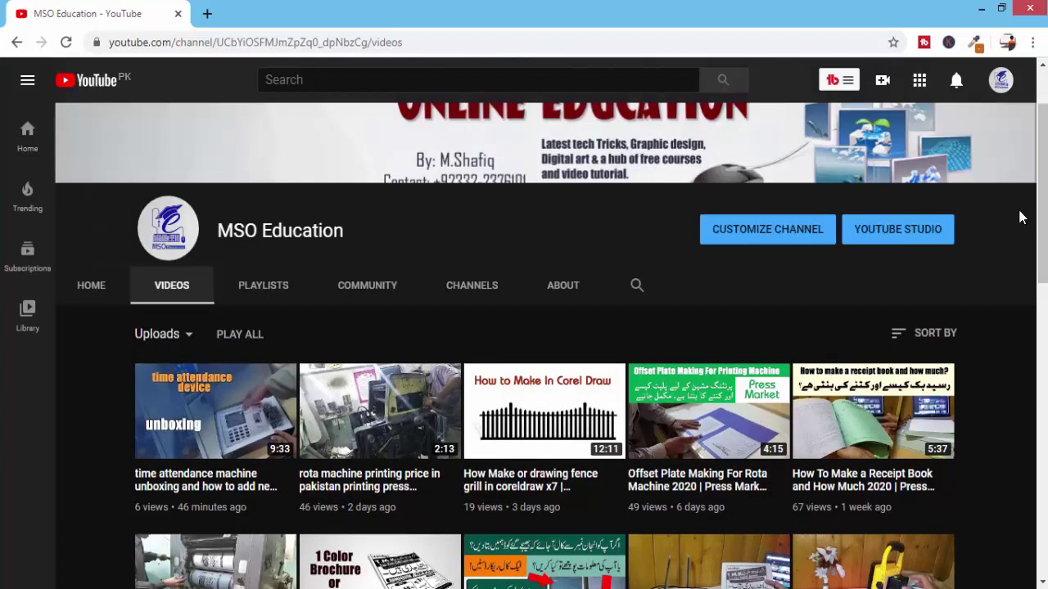
scroll(1021, 217, "up", 1)
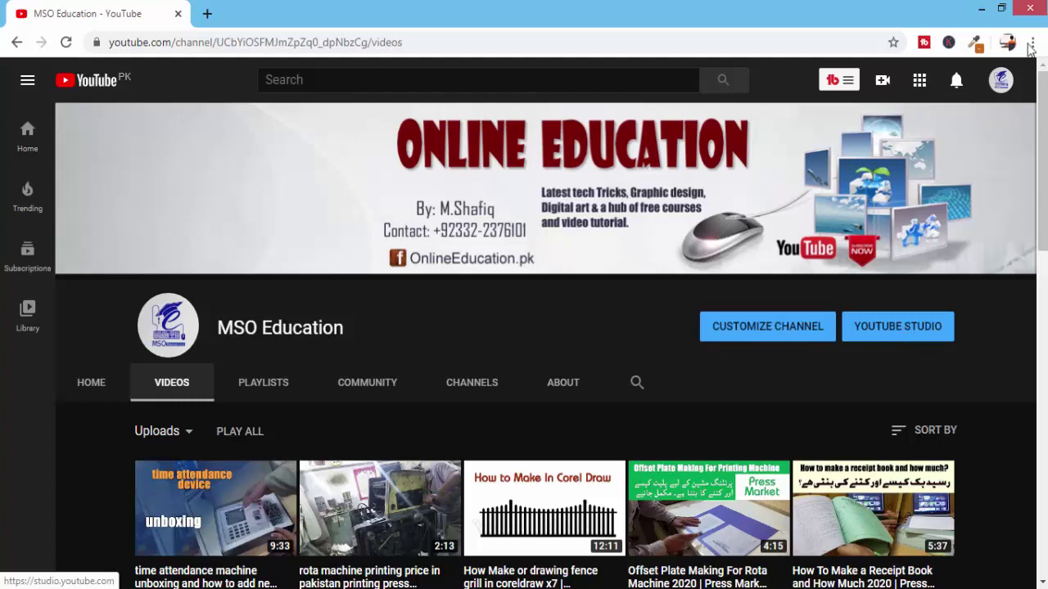
left_click(1000, 82)
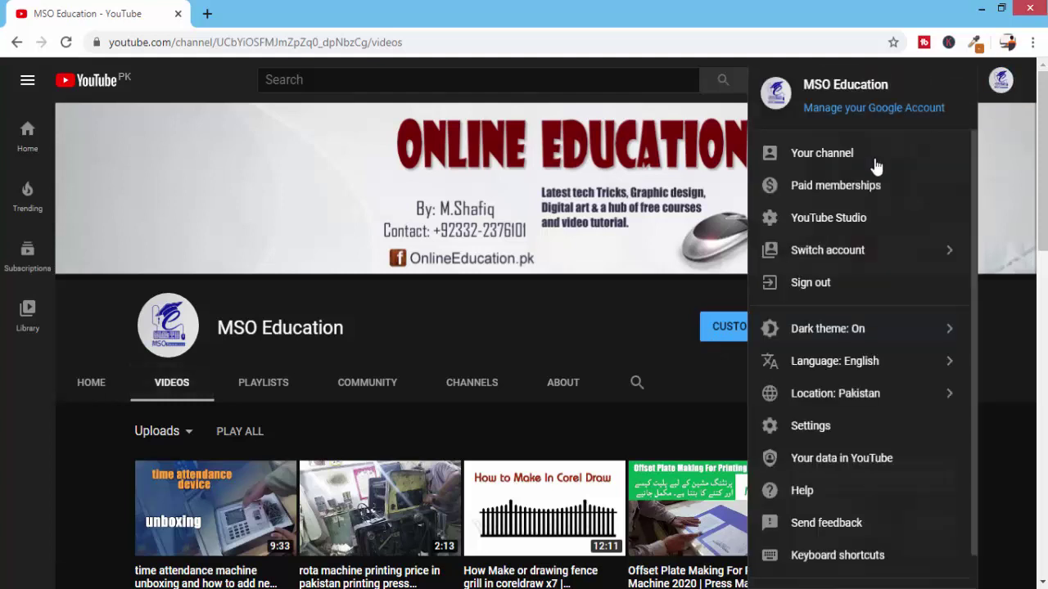
left_click(688, 303)
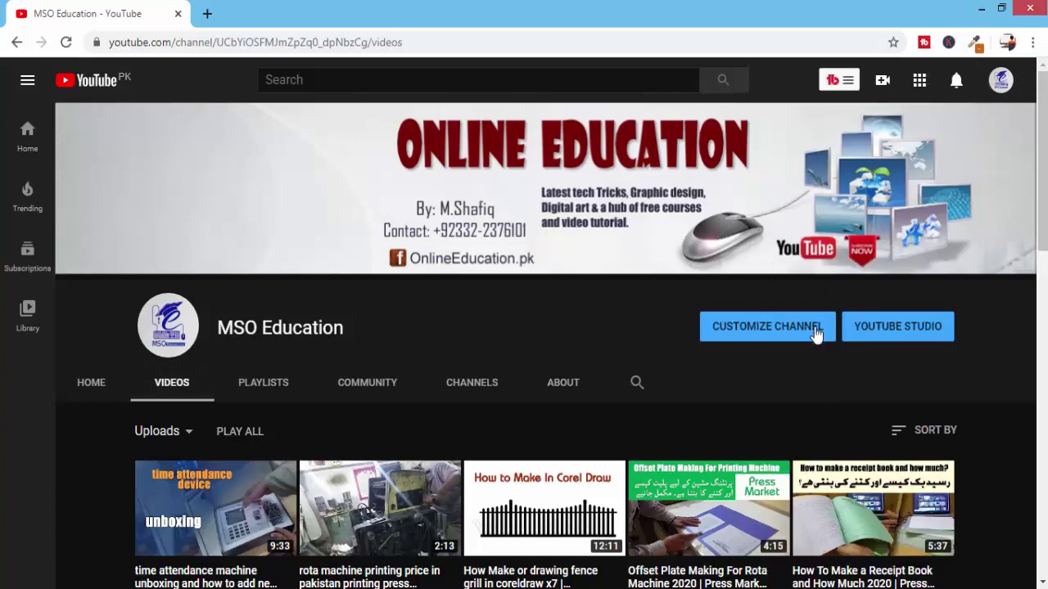
left_click(904, 335)
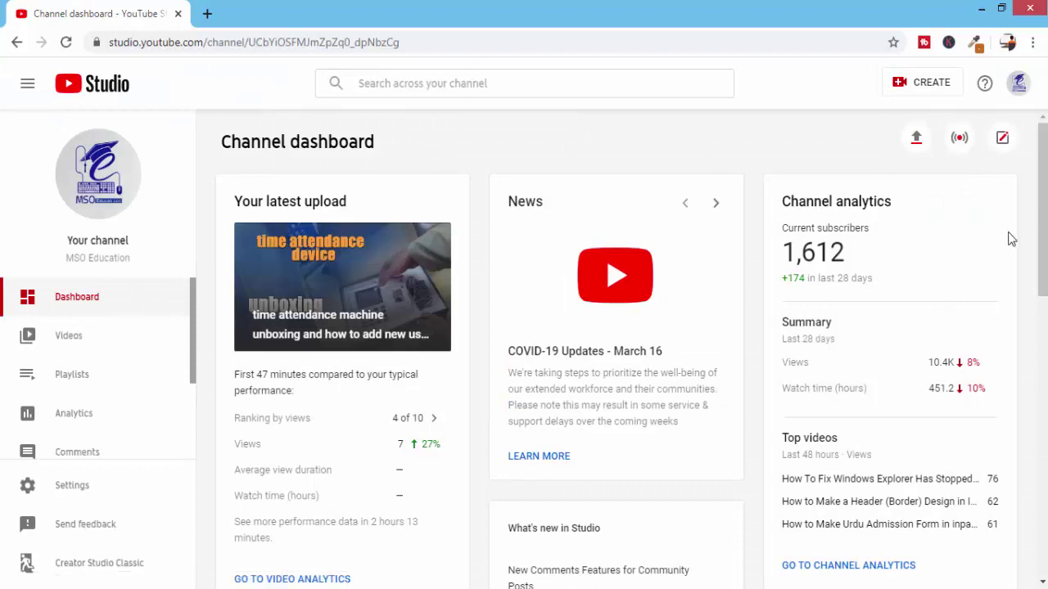
Open the details of the time attendance machine unboxing video from the channel's uploaded videos
scroll(1011, 238, "down", 2)
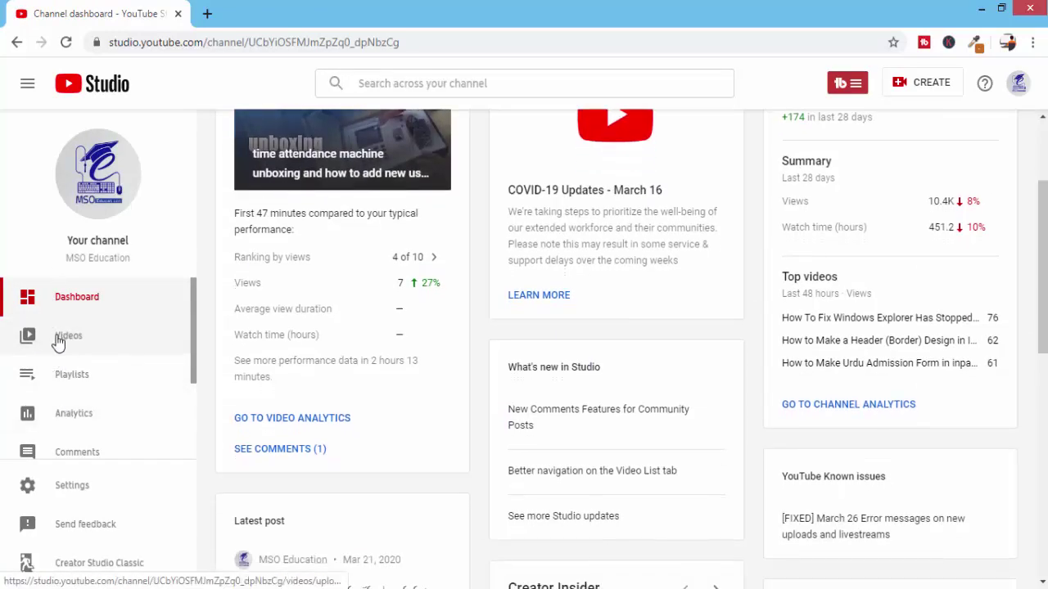
left_click(57, 343)
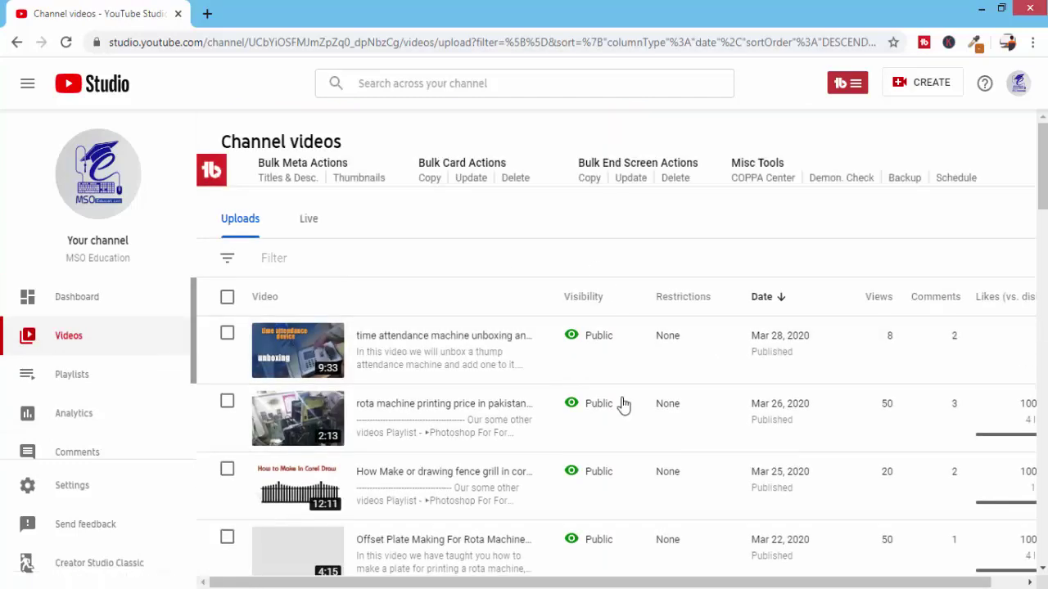
scroll(622, 404, "down", 5)
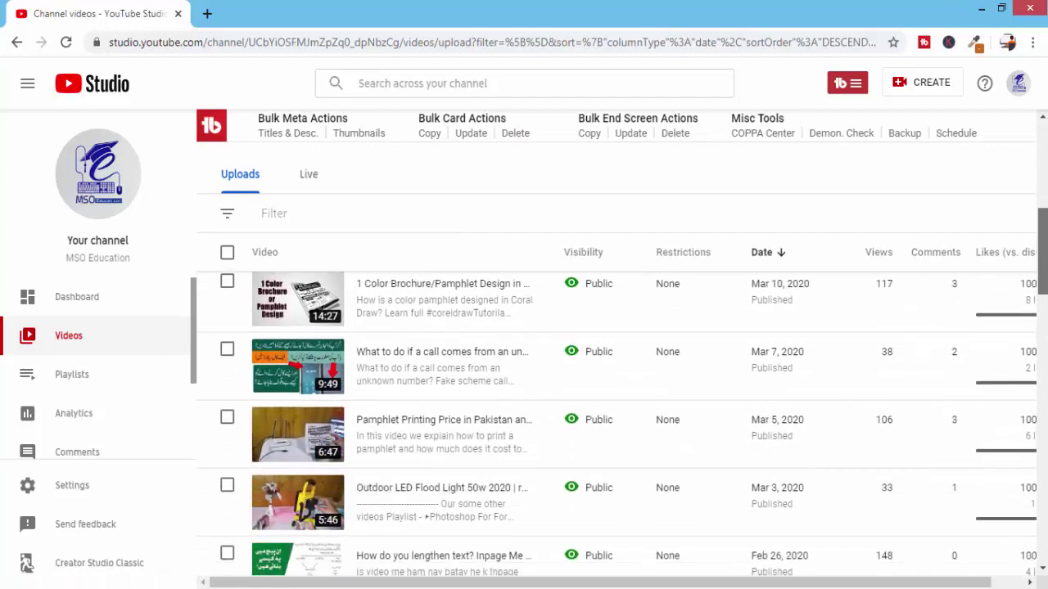
scroll(1015, 166, "up", 5)
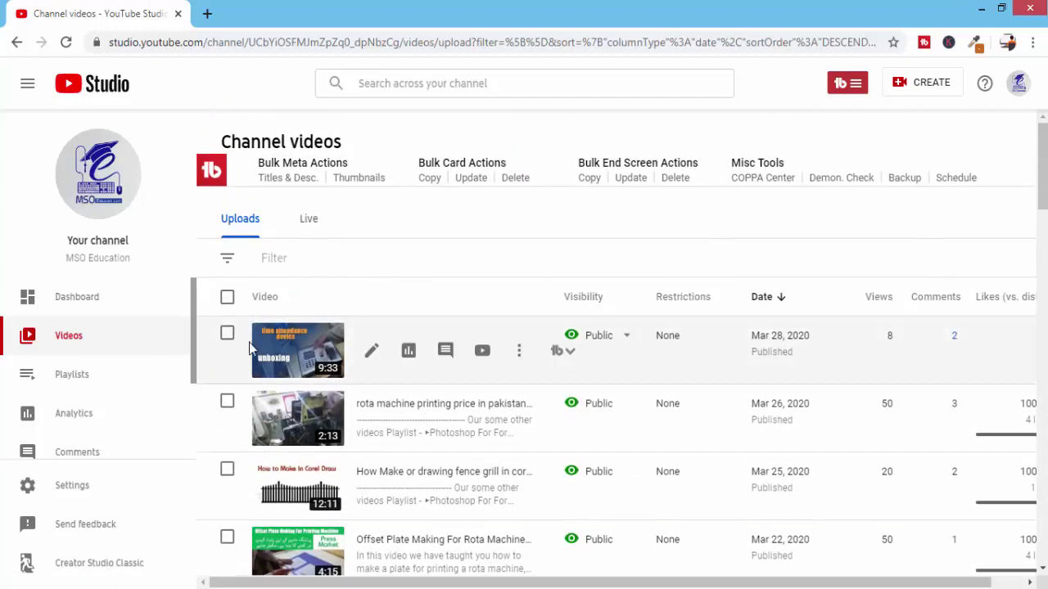
left_click(371, 355)
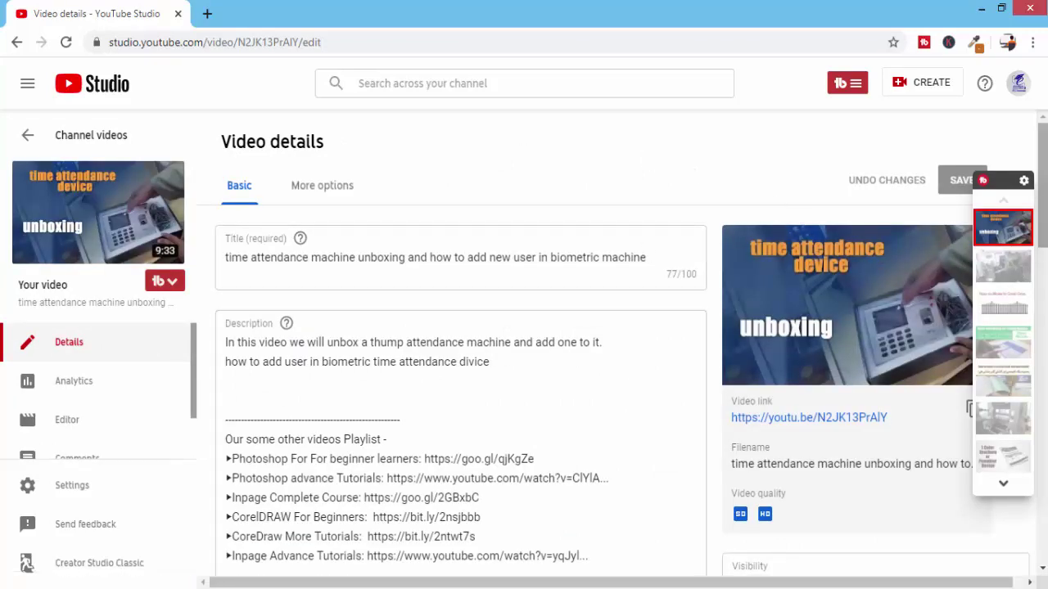
Review the unboxing video's details and open the video in the video editor
scroll(589, 238, "down", 1)
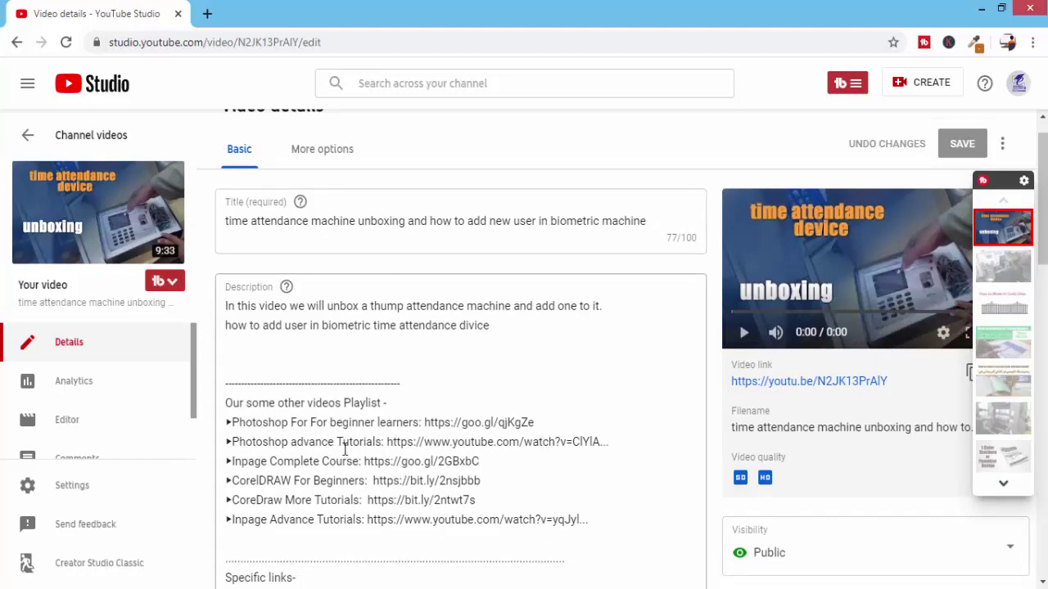
mouse_move(1044, 178)
left_mouse_down()
mouse_move(1045, 328)
mouse_move(1044, 197)
left_mouse_up()
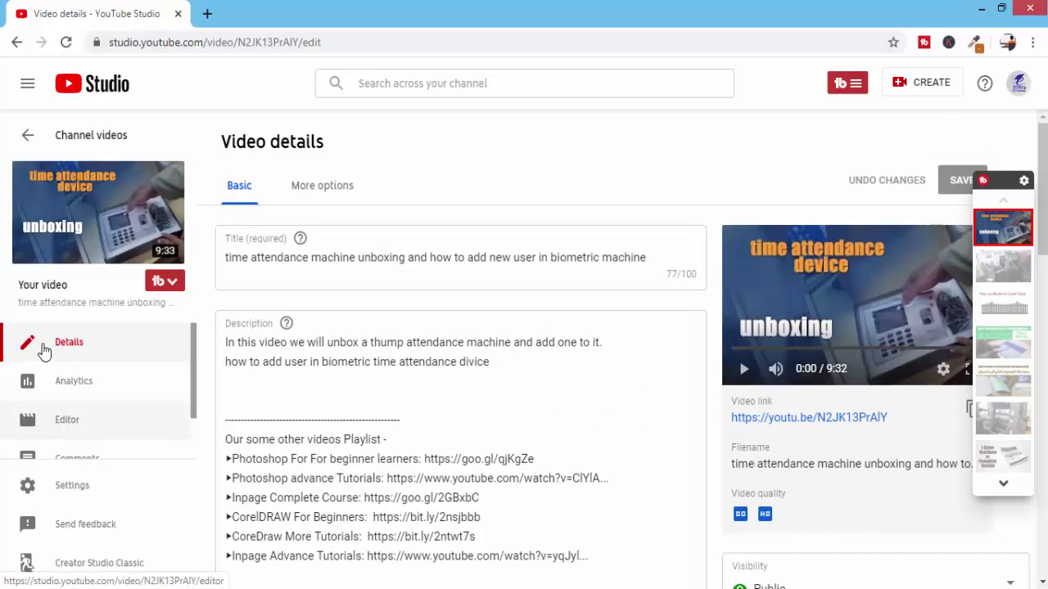
left_click(63, 430)
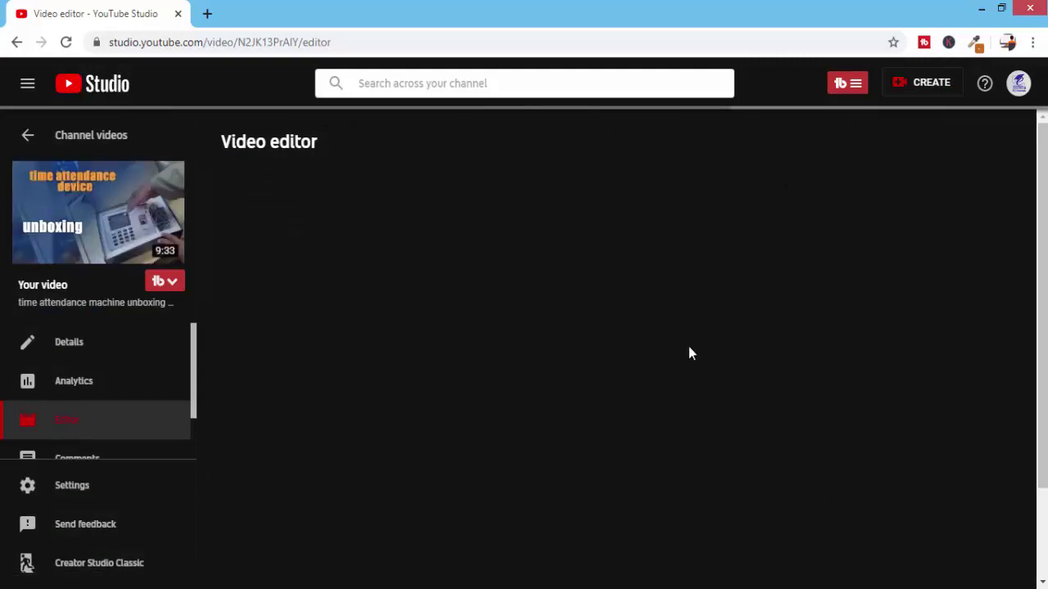
Move the timeline playhead to 6:28:00, where the unwanted section starts
scroll(1040, 188, "down", 3)
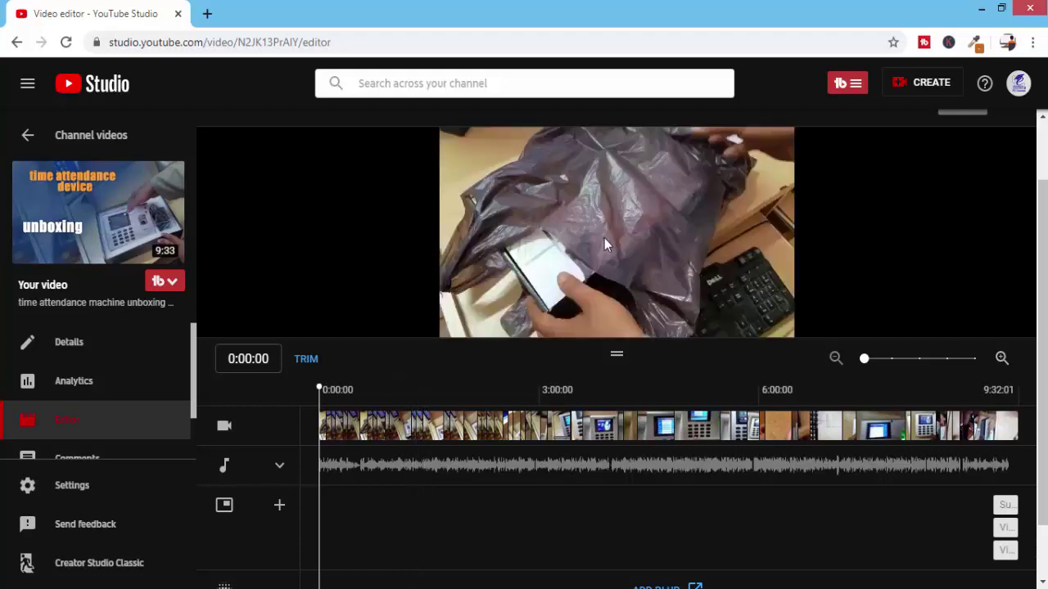
scroll(581, 299, "up", 1)
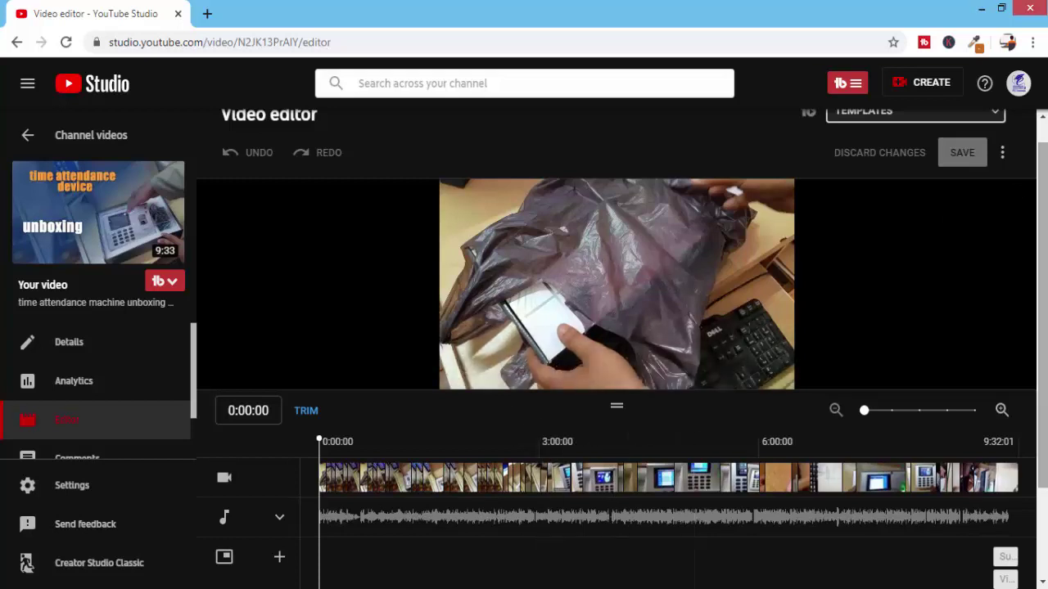
scroll(283, 323, "down", 1)
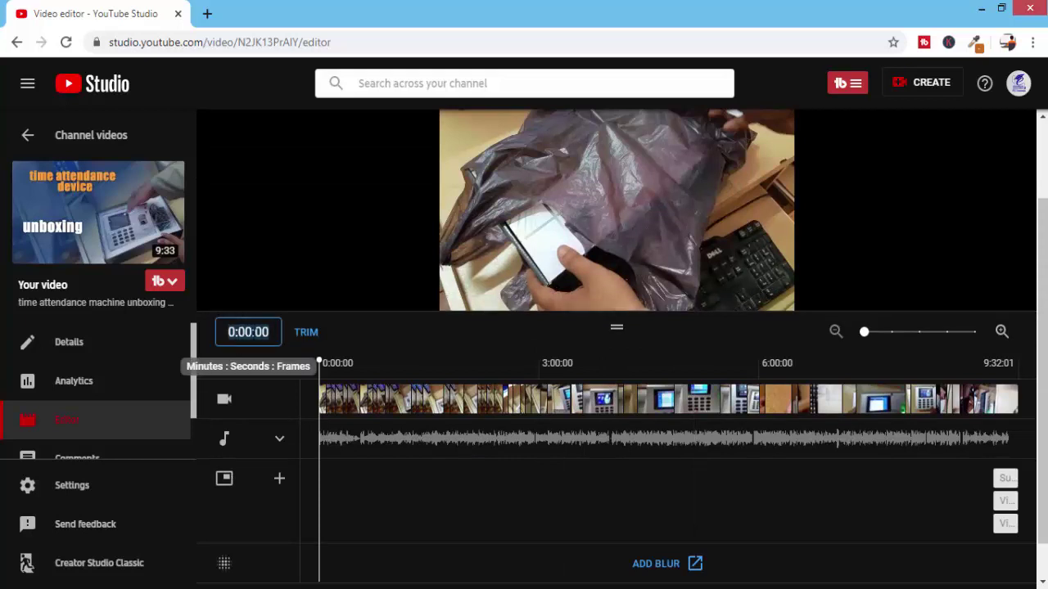
type("6")
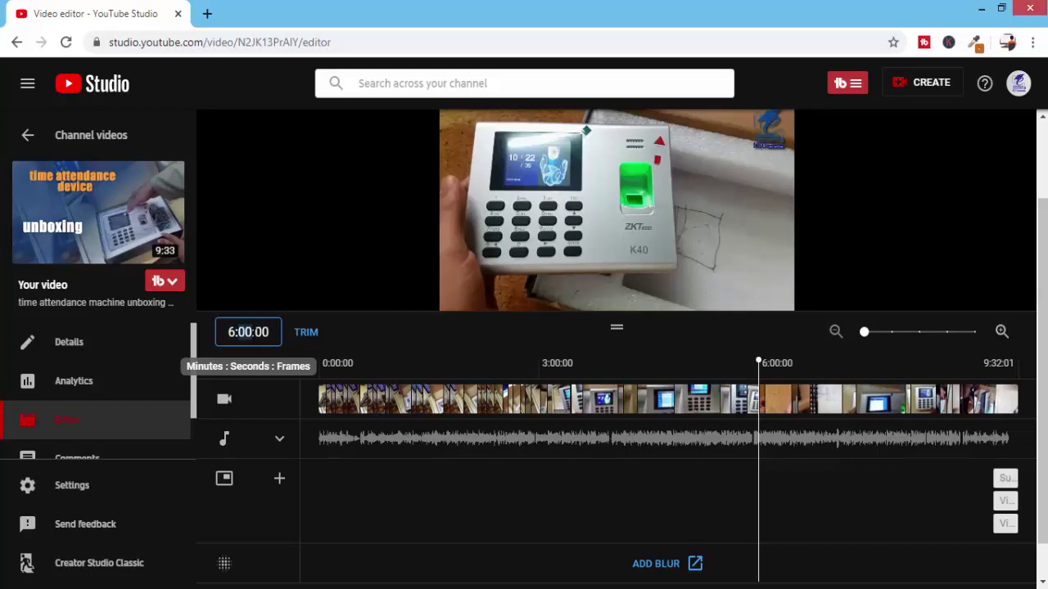
type("28")
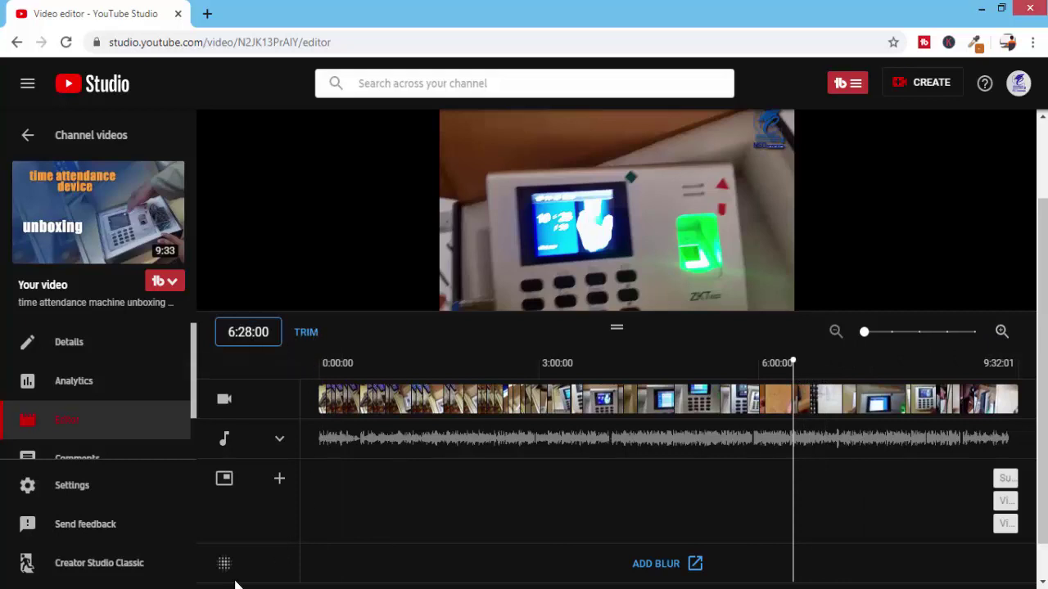
Start a trim, split the video at 6:28:00 and cut out the section up to about 7:11:06
mouse_move(546, 291)
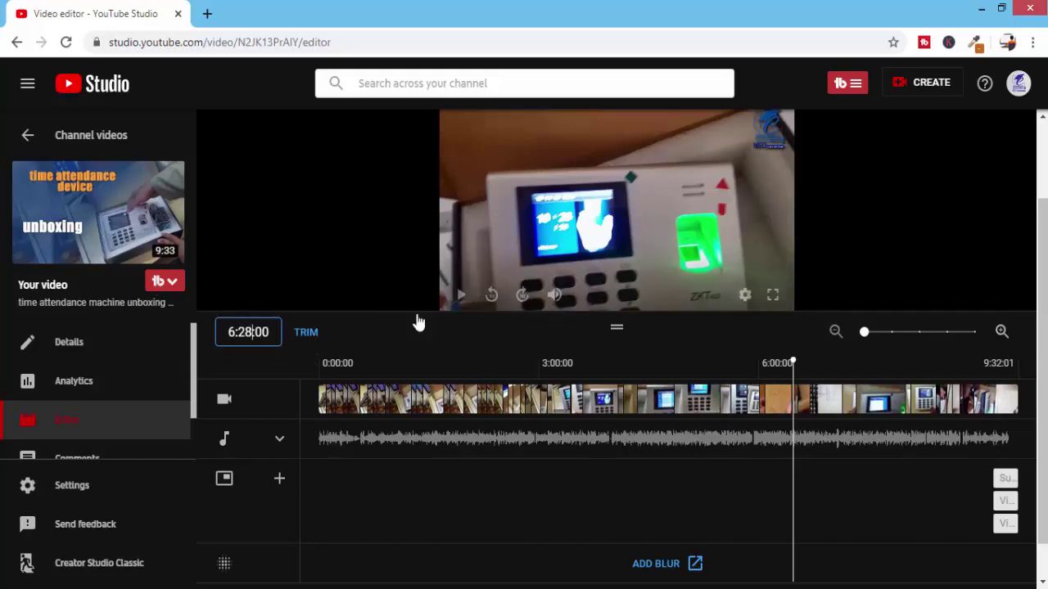
left_click(306, 336)
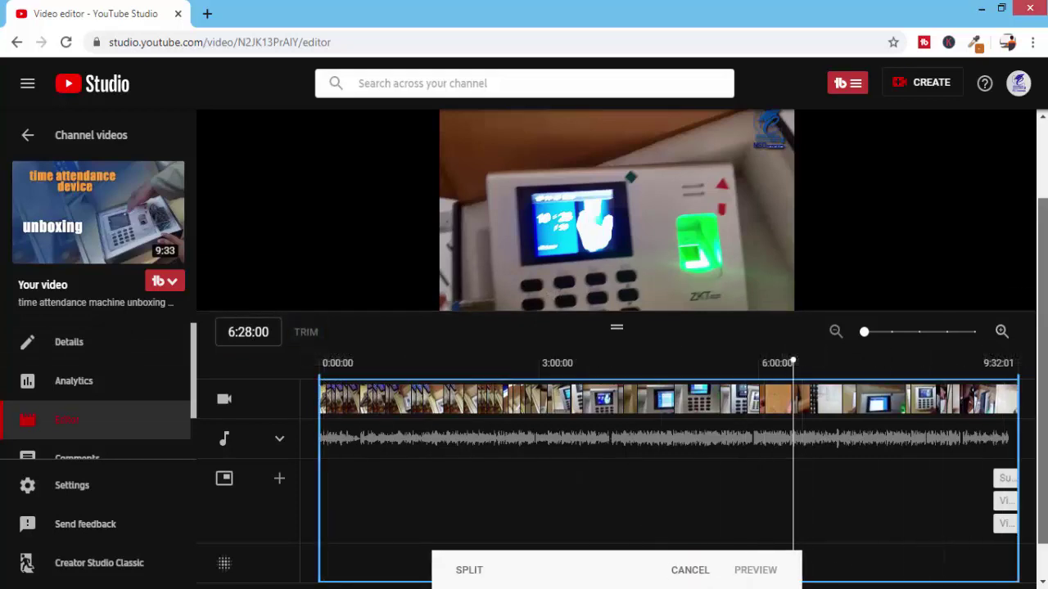
scroll(736, 491, "down", 1)
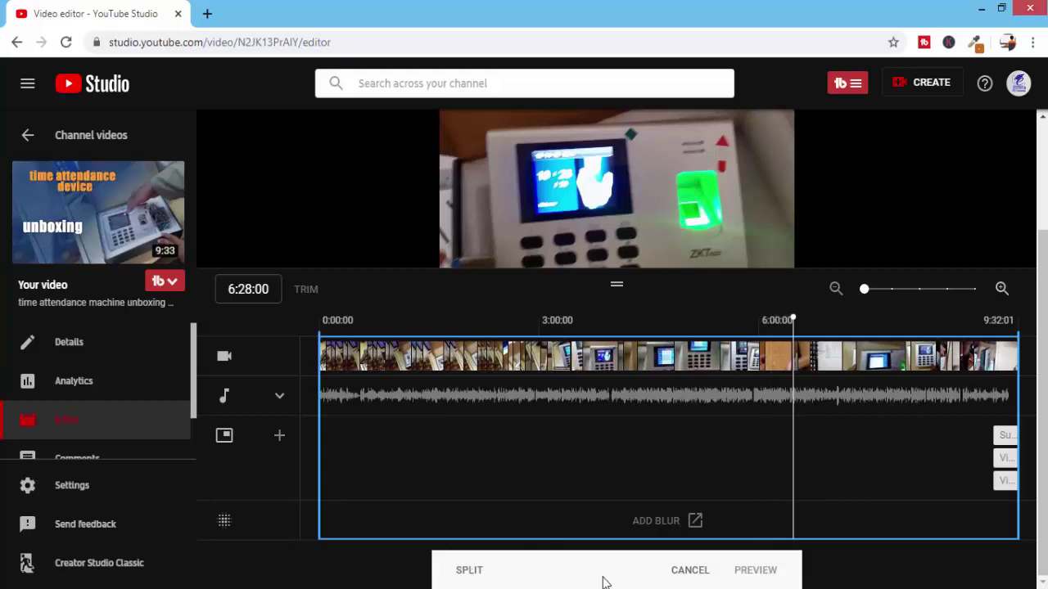
left_click(467, 573)
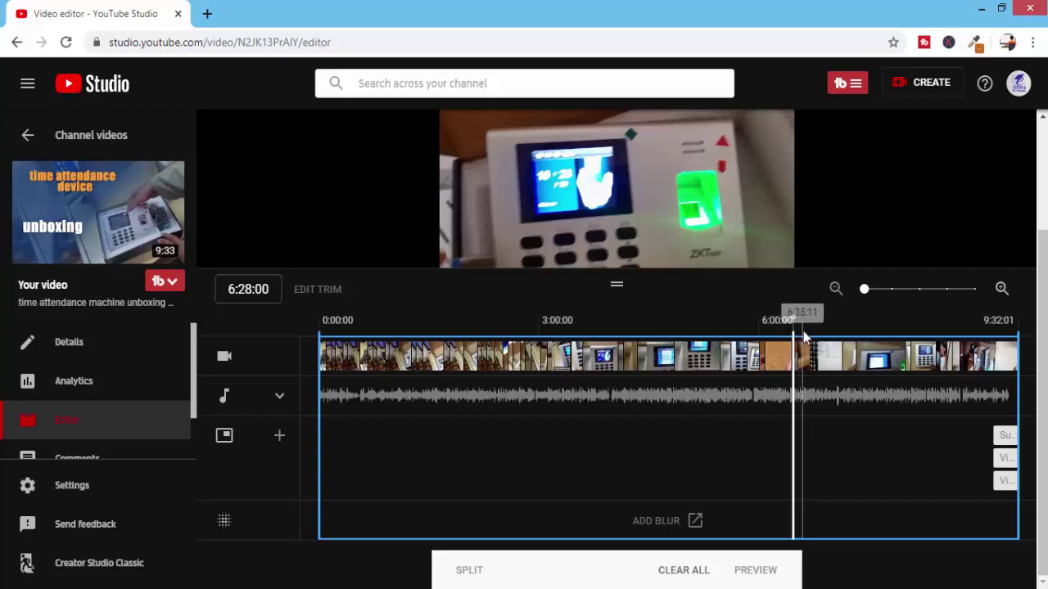
left_click(846, 338)
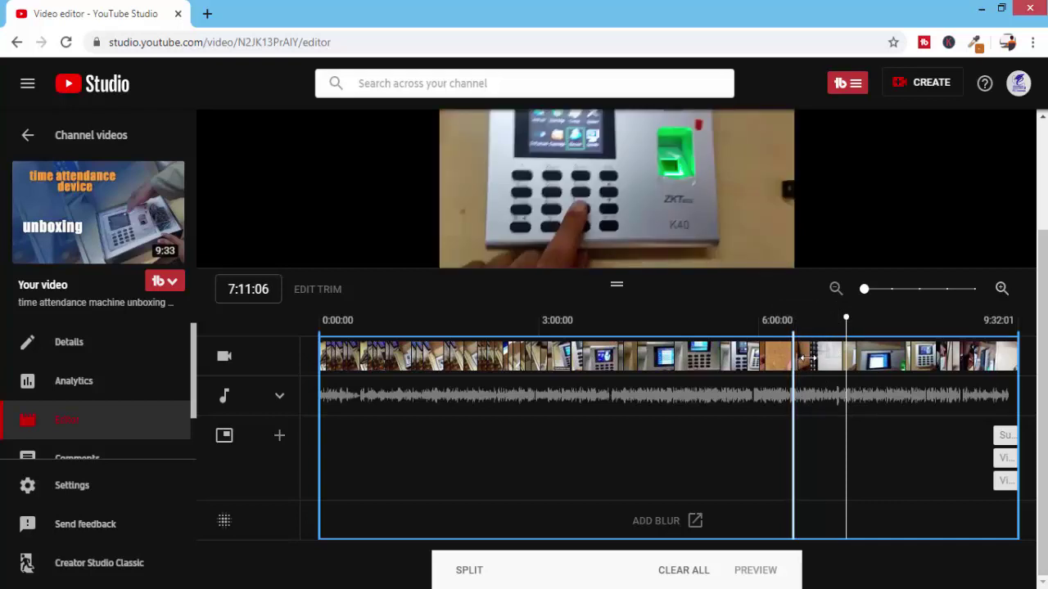
left_click_drag(807, 358, 845, 363)
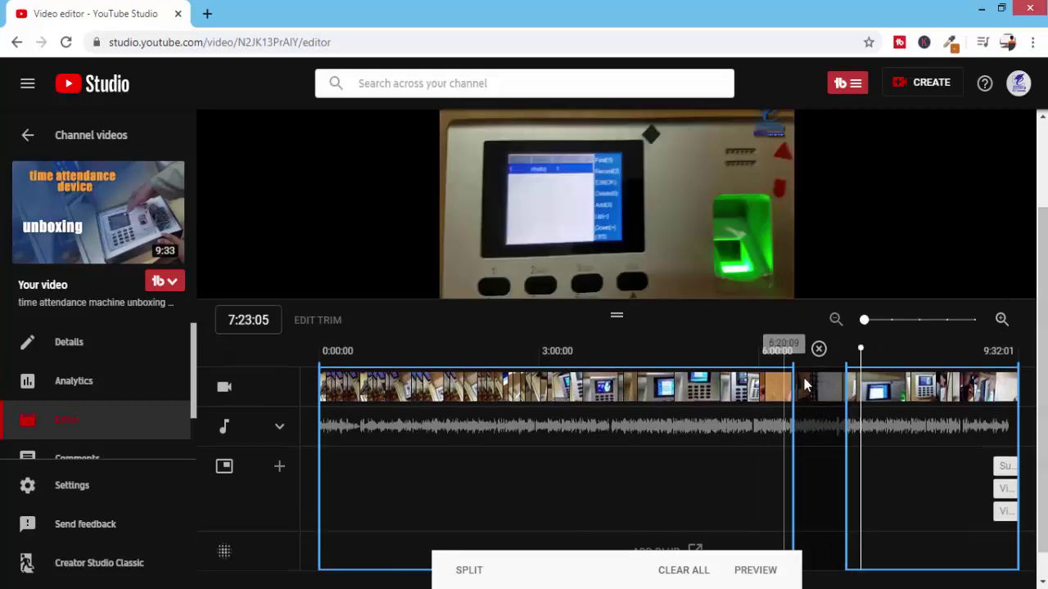
Play the video from about 6:21:16 across the cut section to check the transition, and pause it
left_click_drag(794, 378, 794, 403)
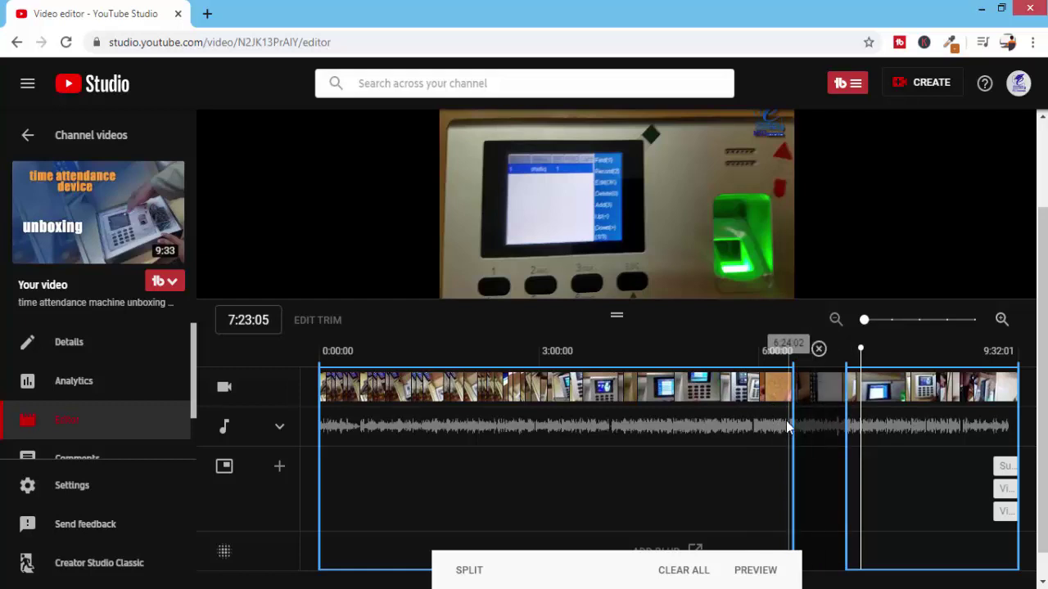
left_click(774, 386)
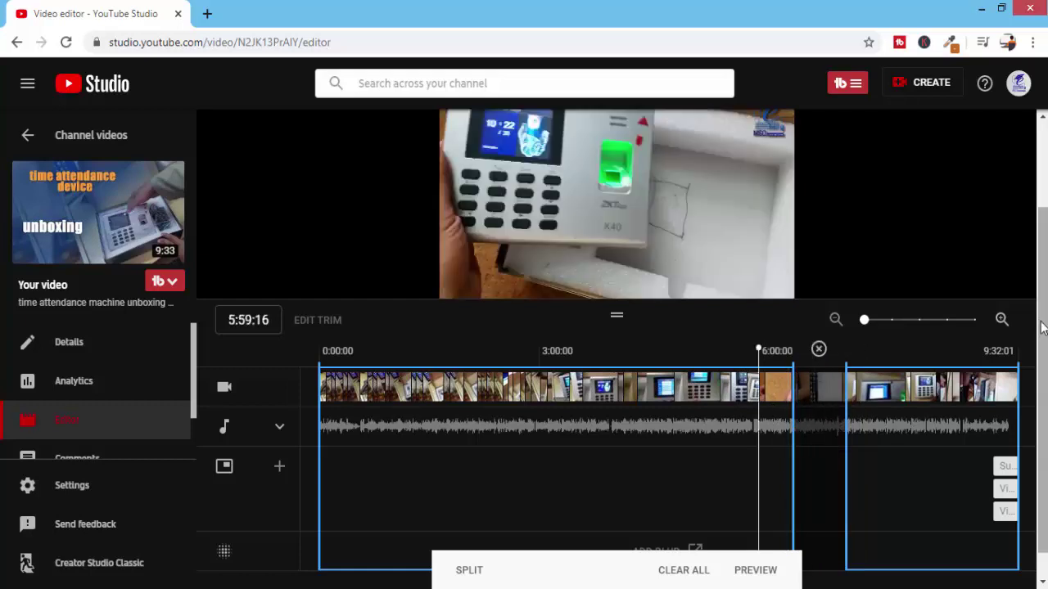
left_click(787, 385)
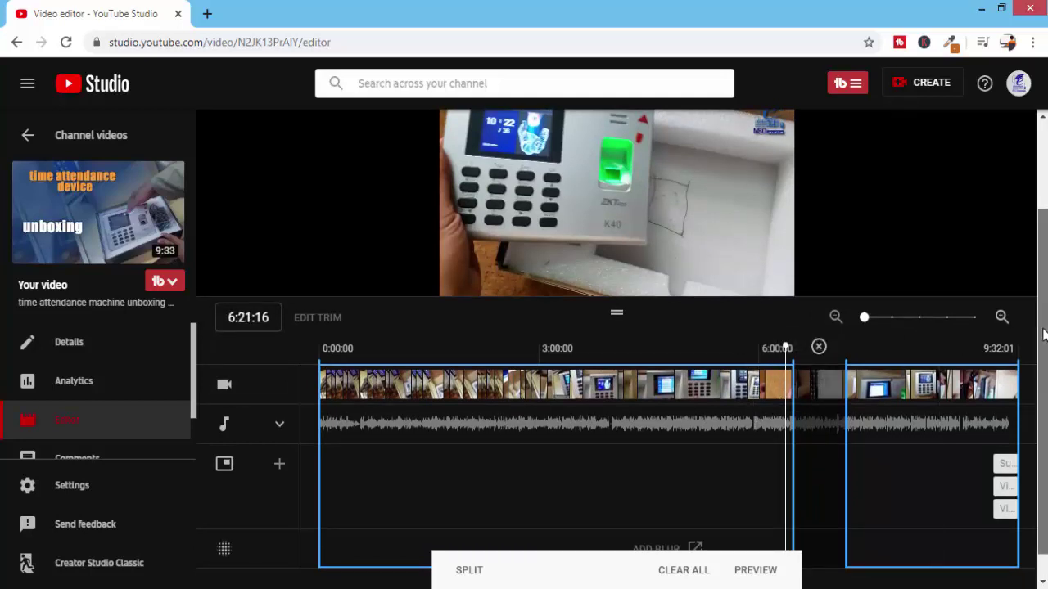
scroll(736, 360, "up", 1)
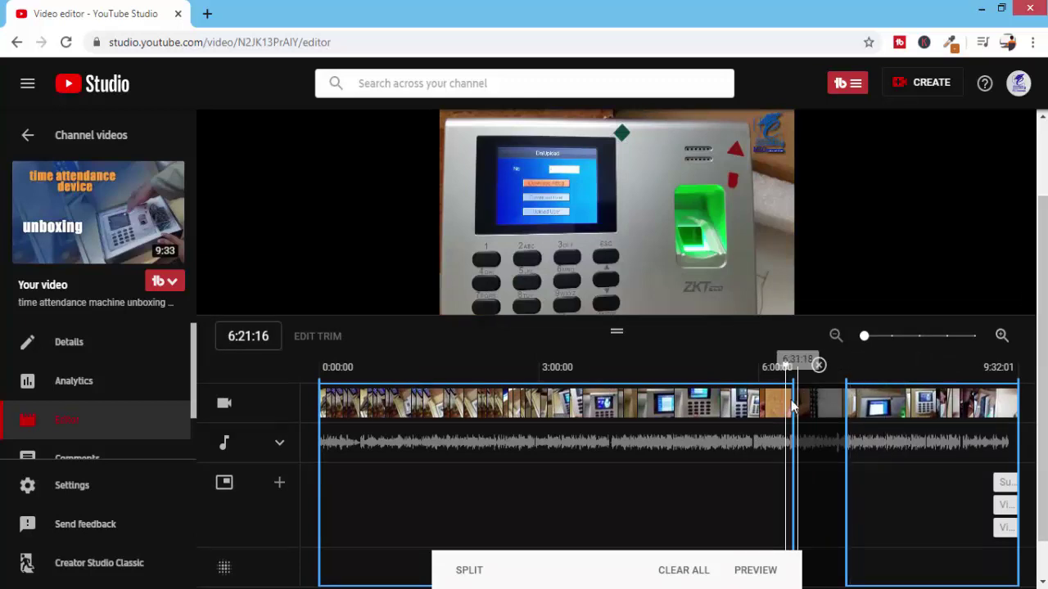
left_click(604, 220)
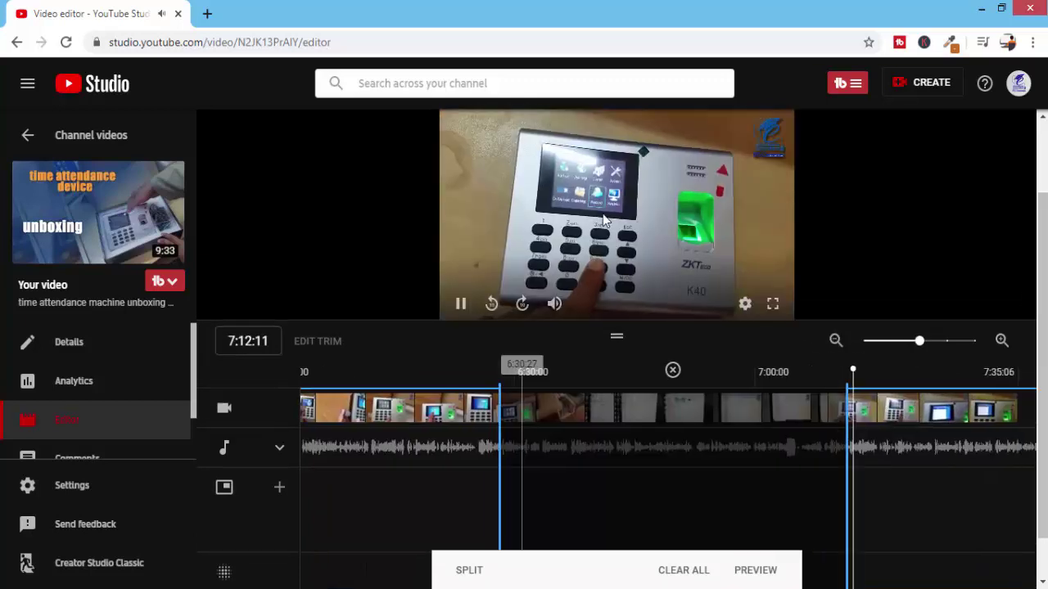
left_click(459, 308)
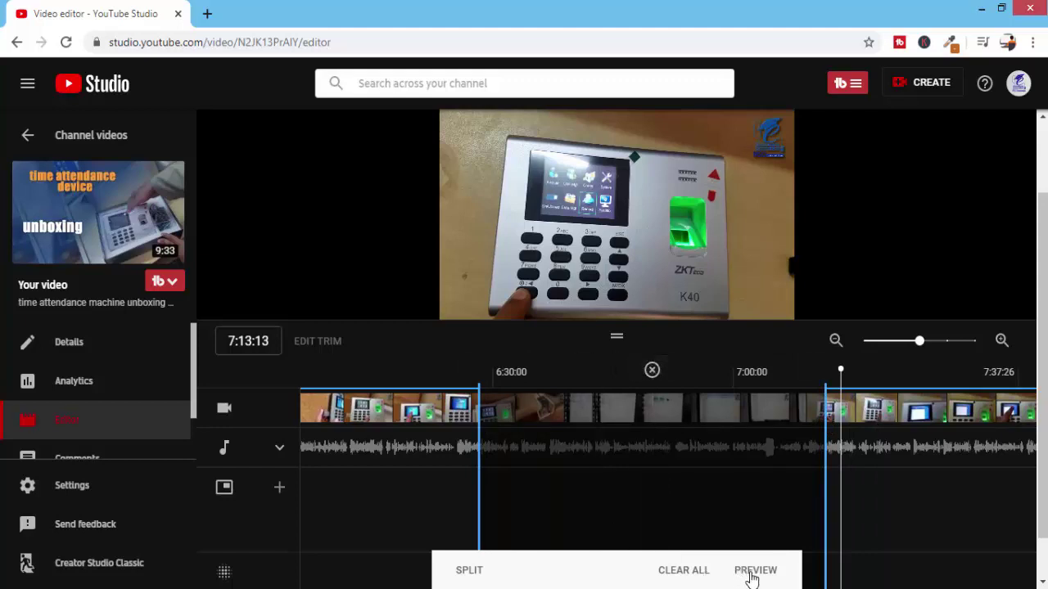
Apply the trim to the timeline with Preview
mouse_move(1041, 285)
left_mouse_down()
mouse_move(1041, 257)
mouse_move(1041, 298)
left_mouse_up()
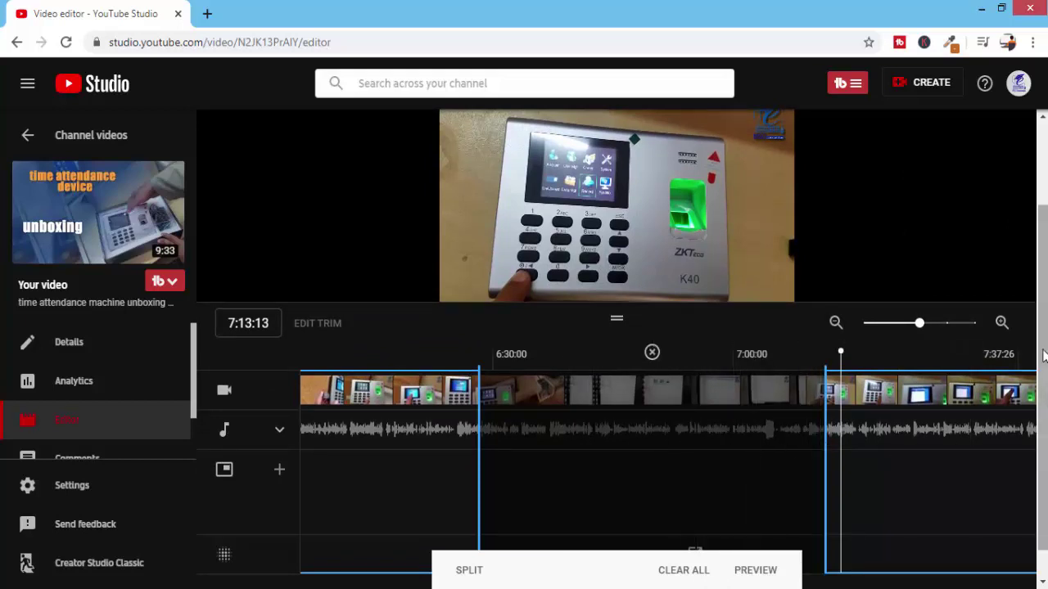
left_click_drag(1041, 376, 1041, 295)
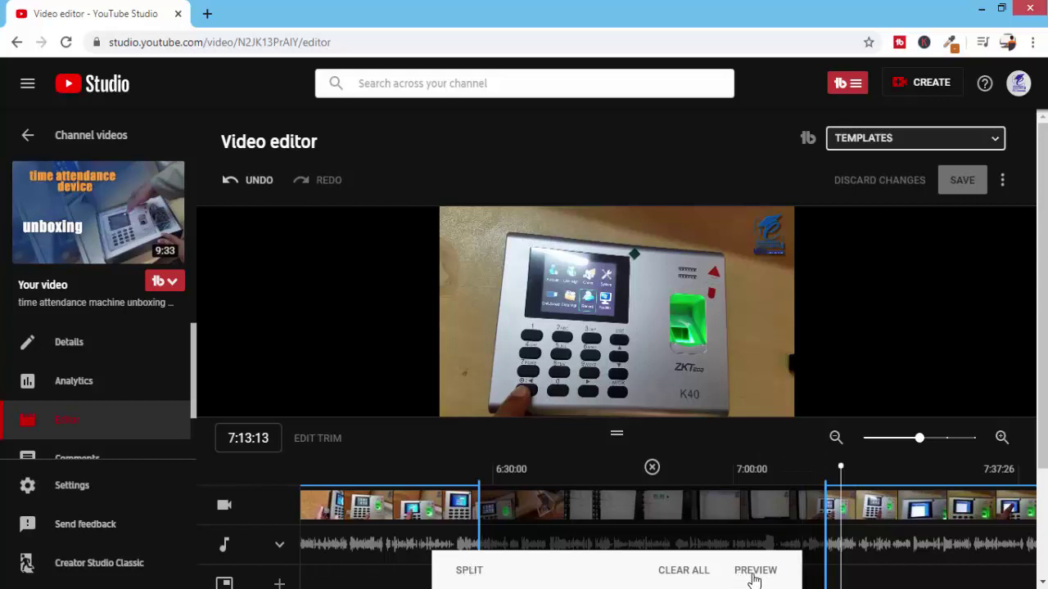
scroll(900, 368, "down", 1)
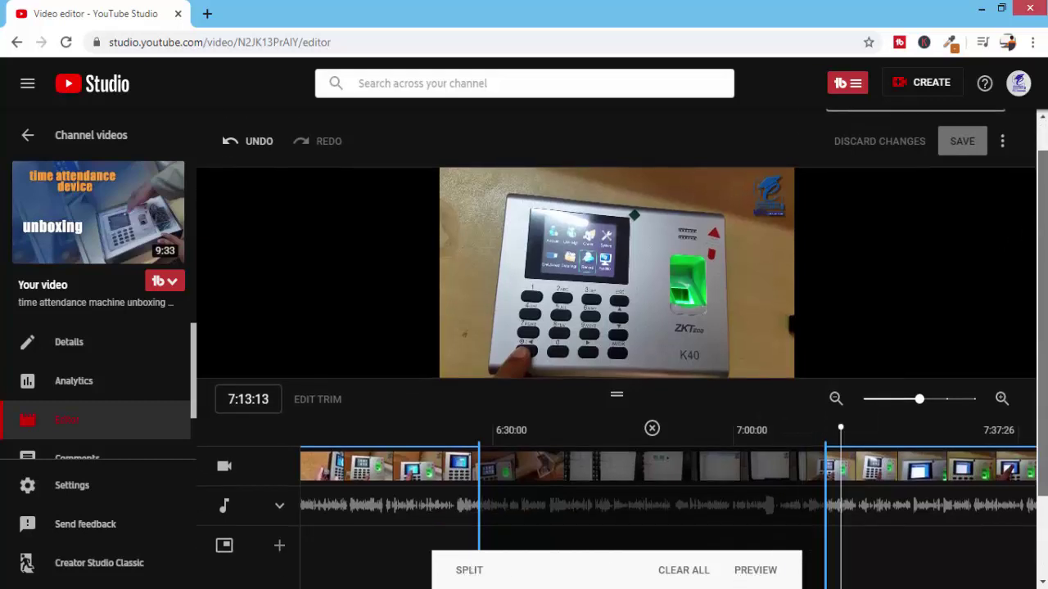
left_click(770, 577)
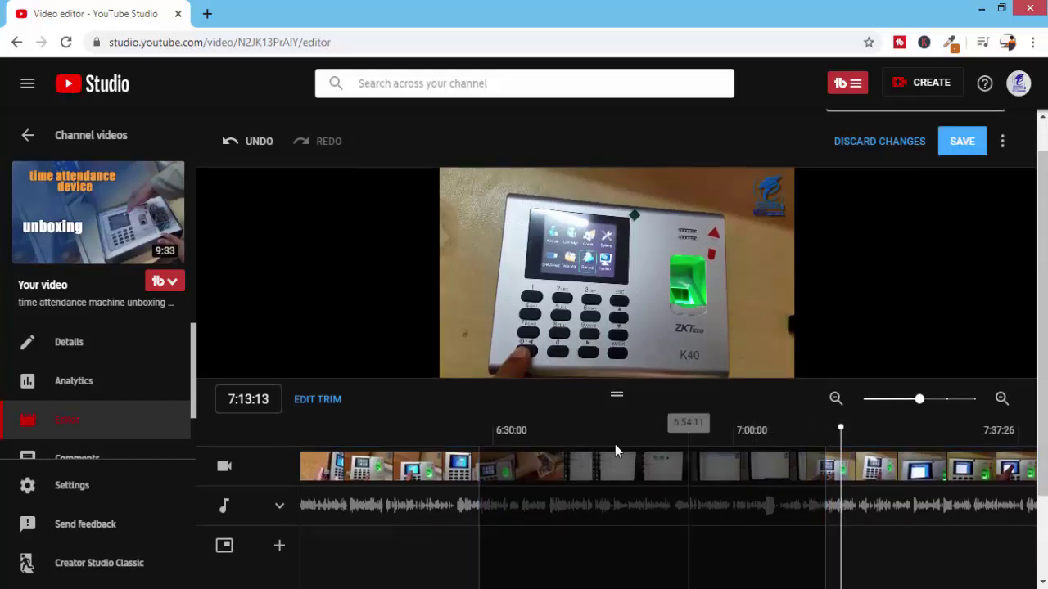
Play the trimmed video across the cut from about 6:27:26, and save the changes to the existing video
left_click(477, 495)
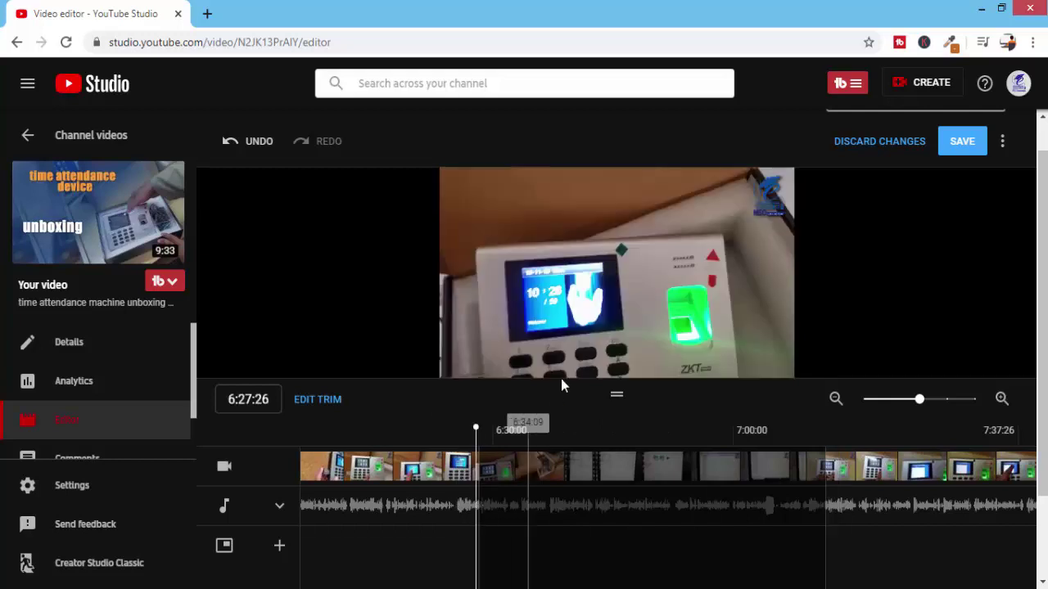
left_click(607, 285)
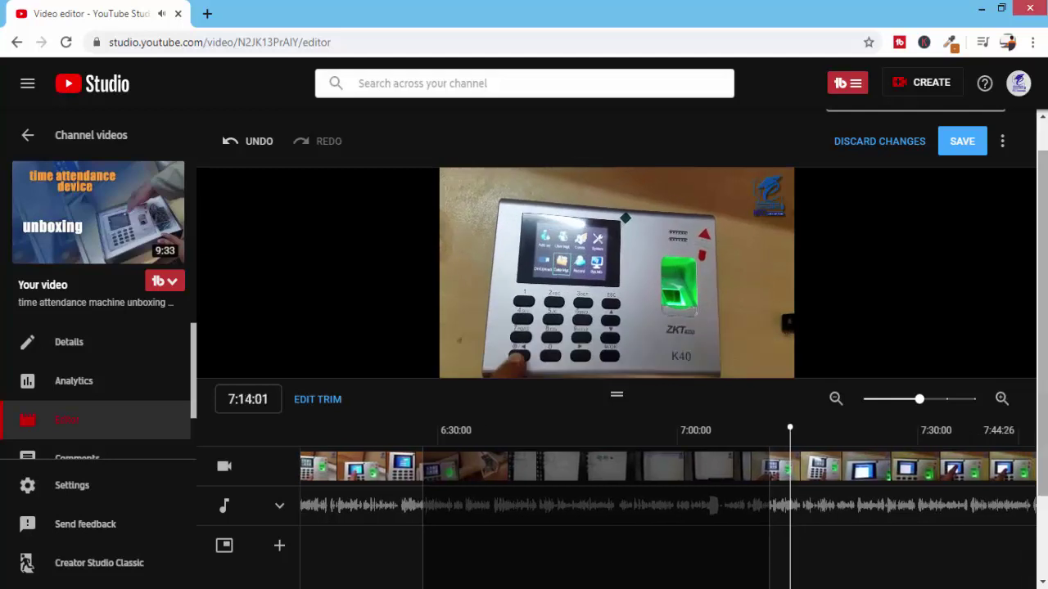
left_click(460, 362)
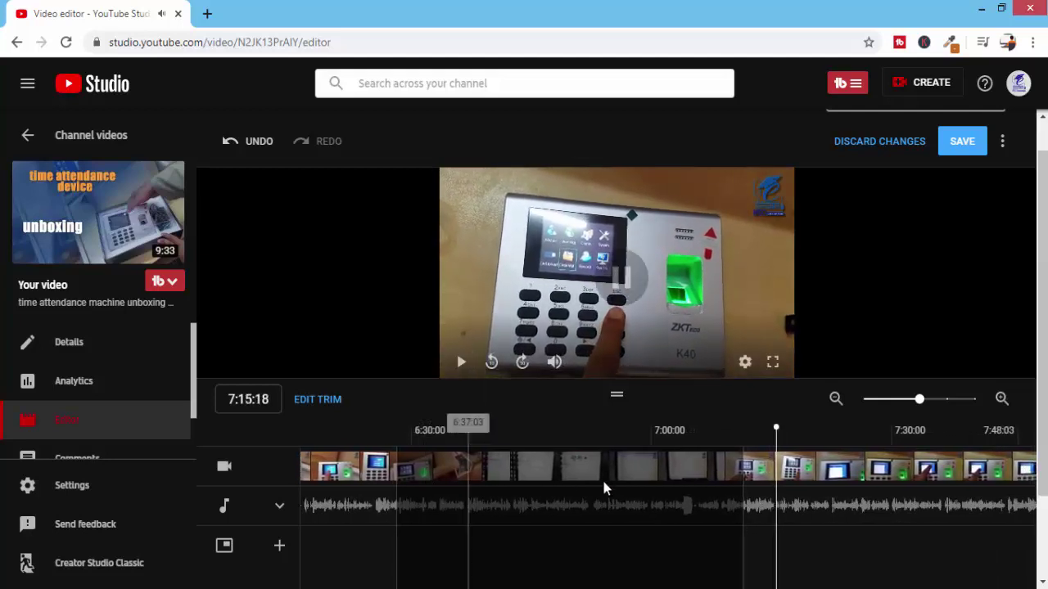
left_click(963, 142)
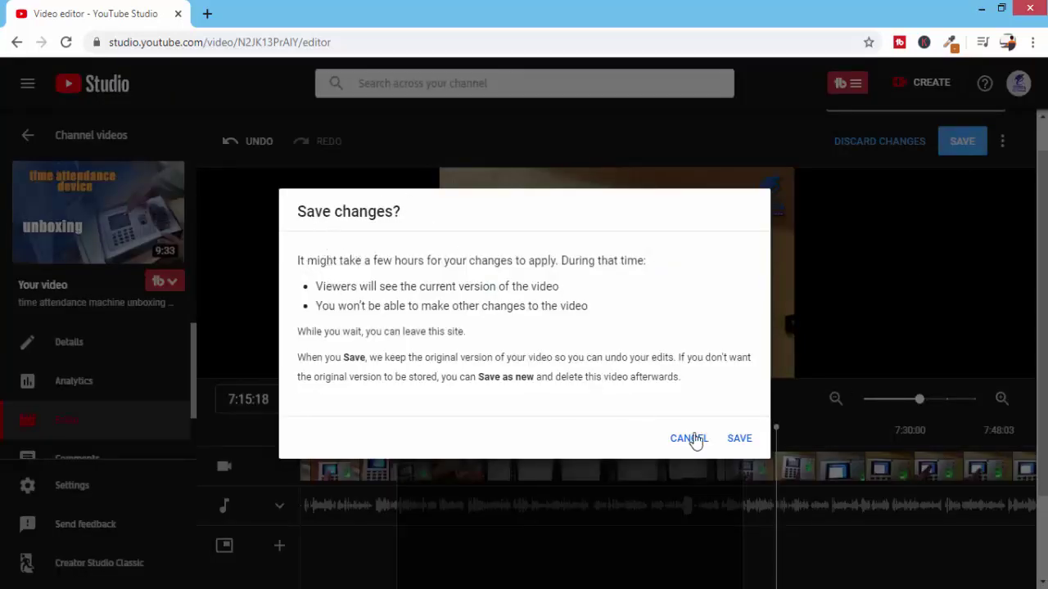
left_click(738, 440)
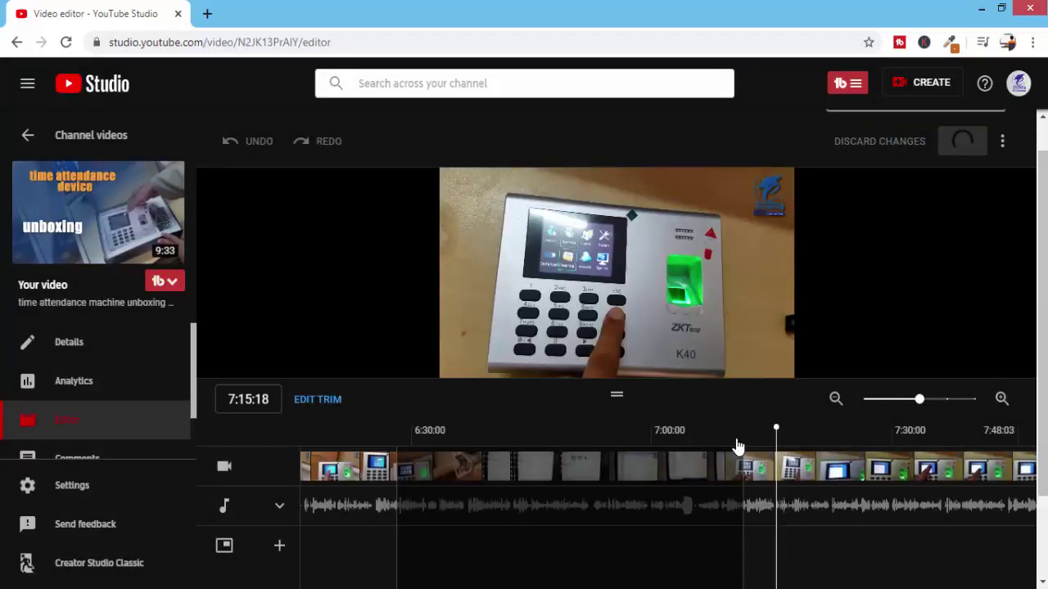